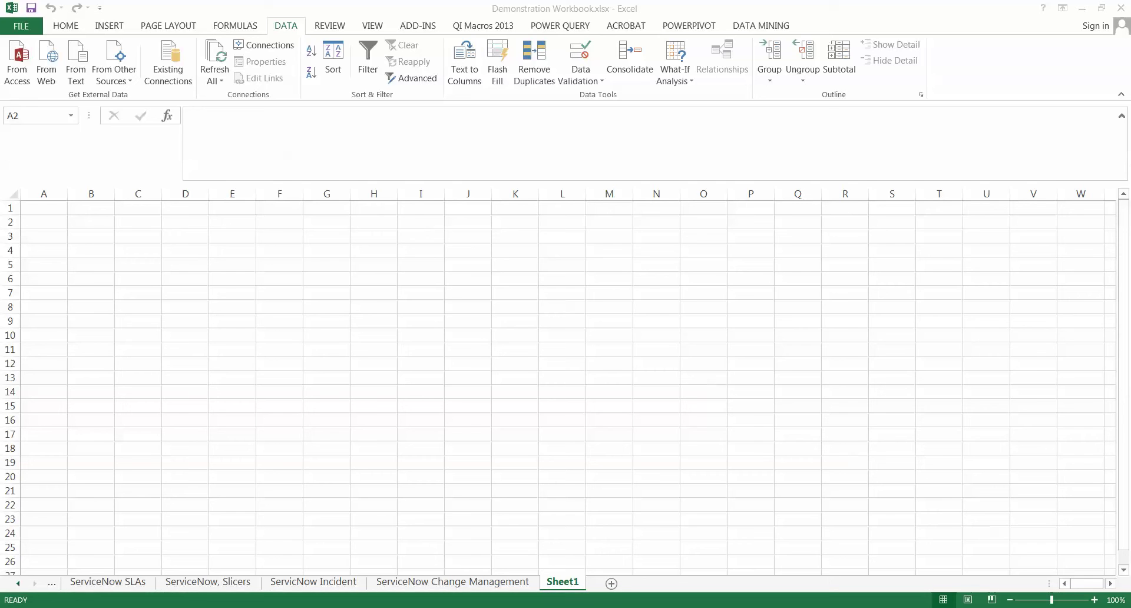
Connect to Analysis Services server ncademo2 and select the Incident Management Cube
left_click(111, 72)
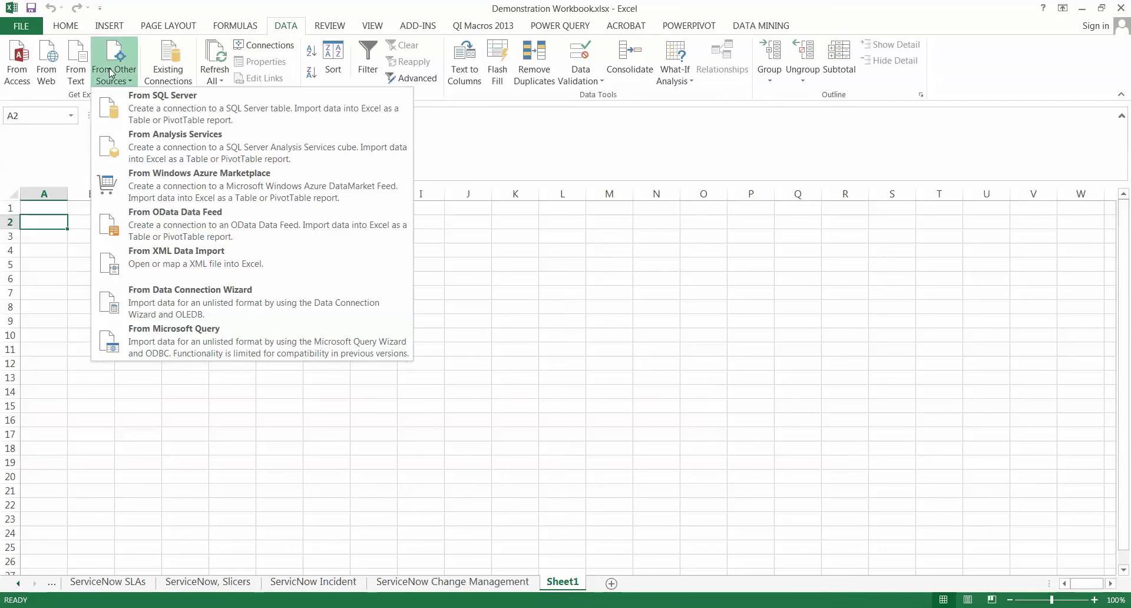
left_click(157, 154)
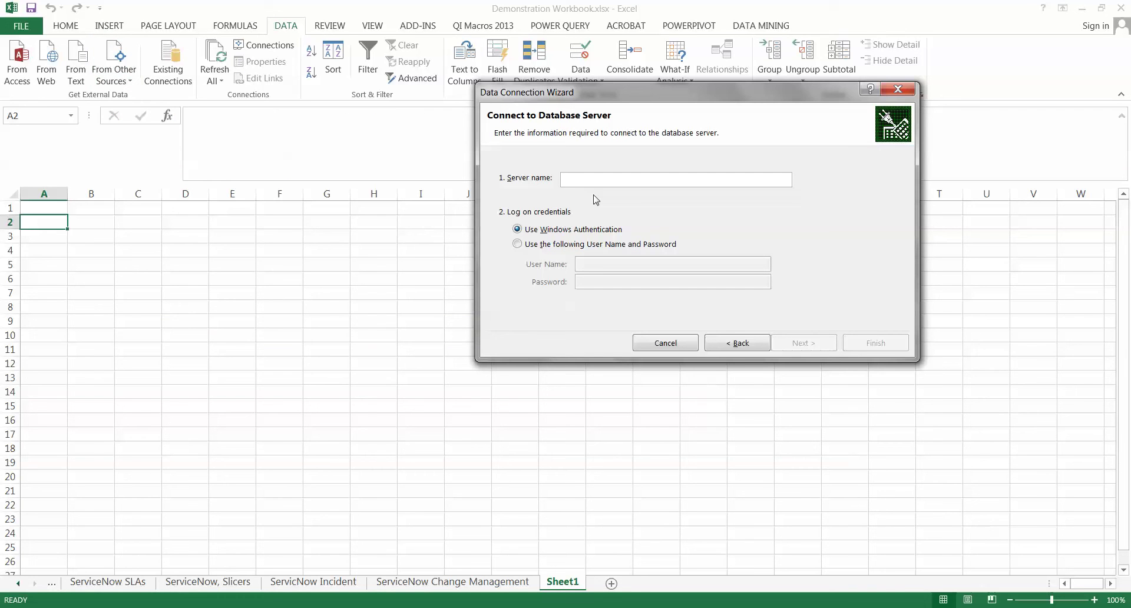
type("ncademo2")
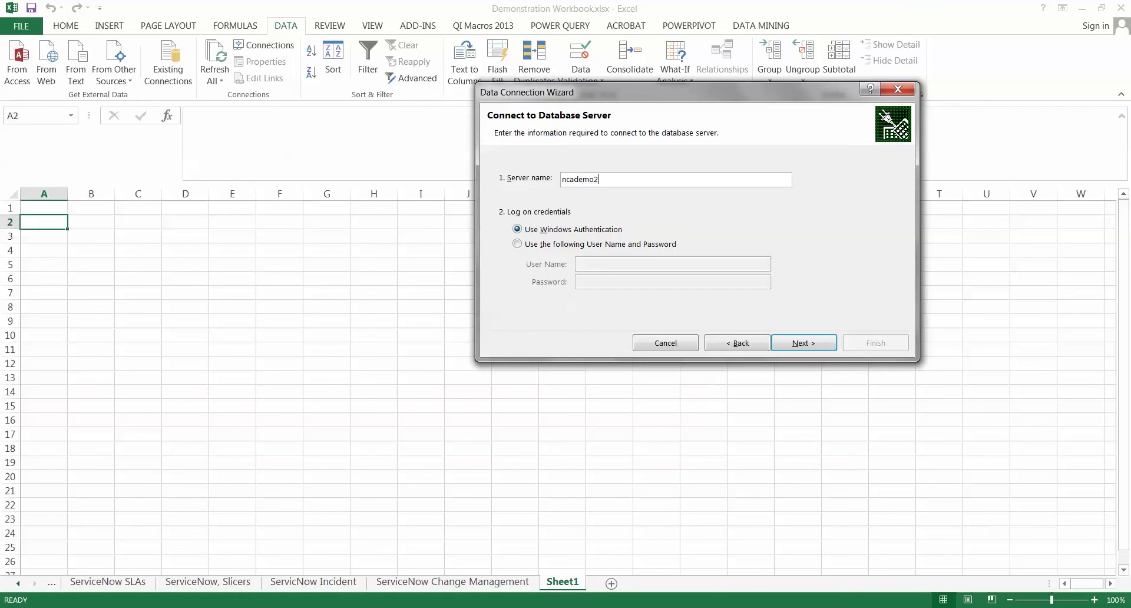
left_click(804, 342)
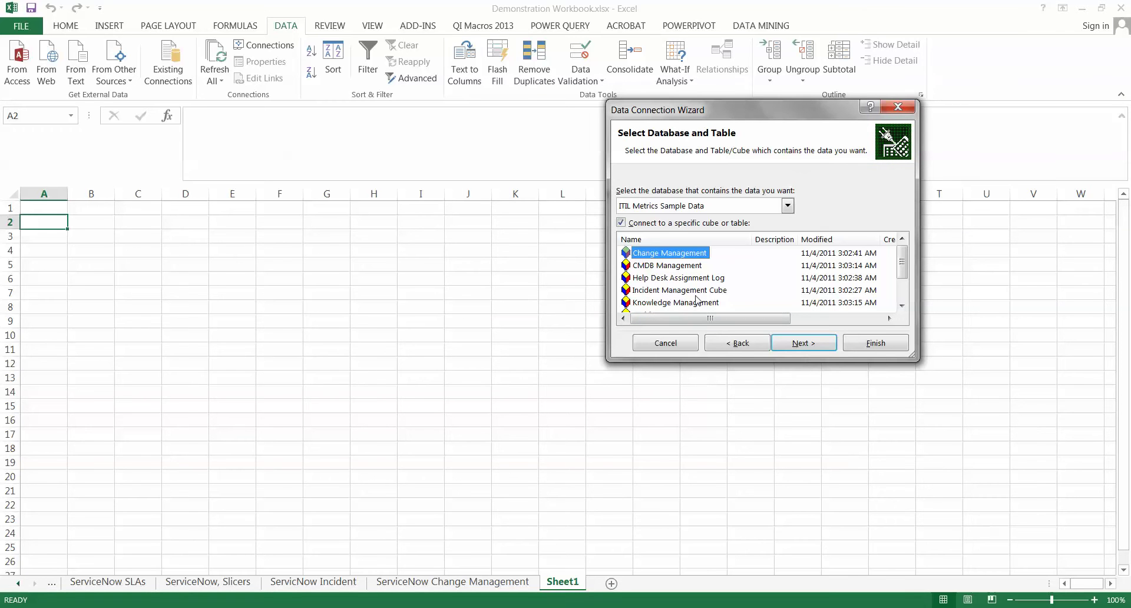
left_click(704, 293)
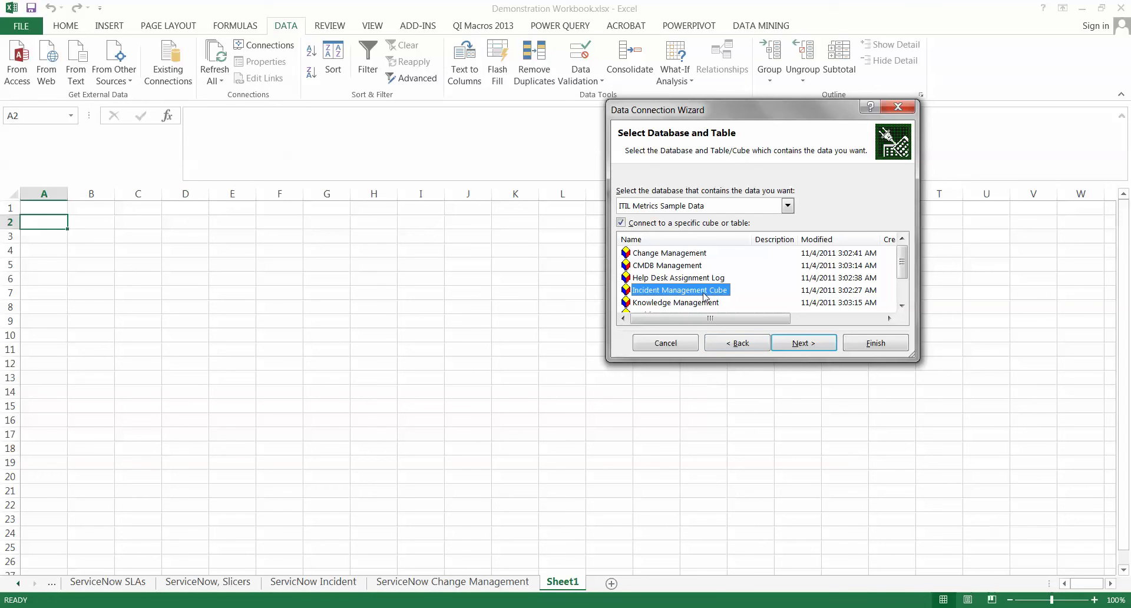
left_click(804, 343)
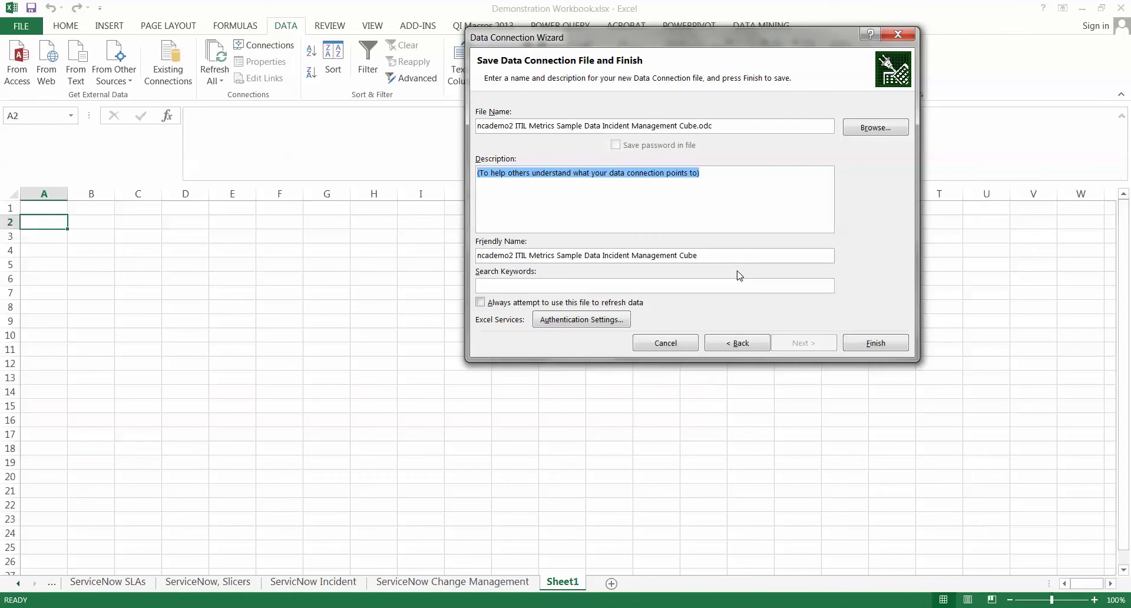
Review the connection's friendly name and file name, then finish saving the .odc file
left_click_drag(603, 255, 307, 236)
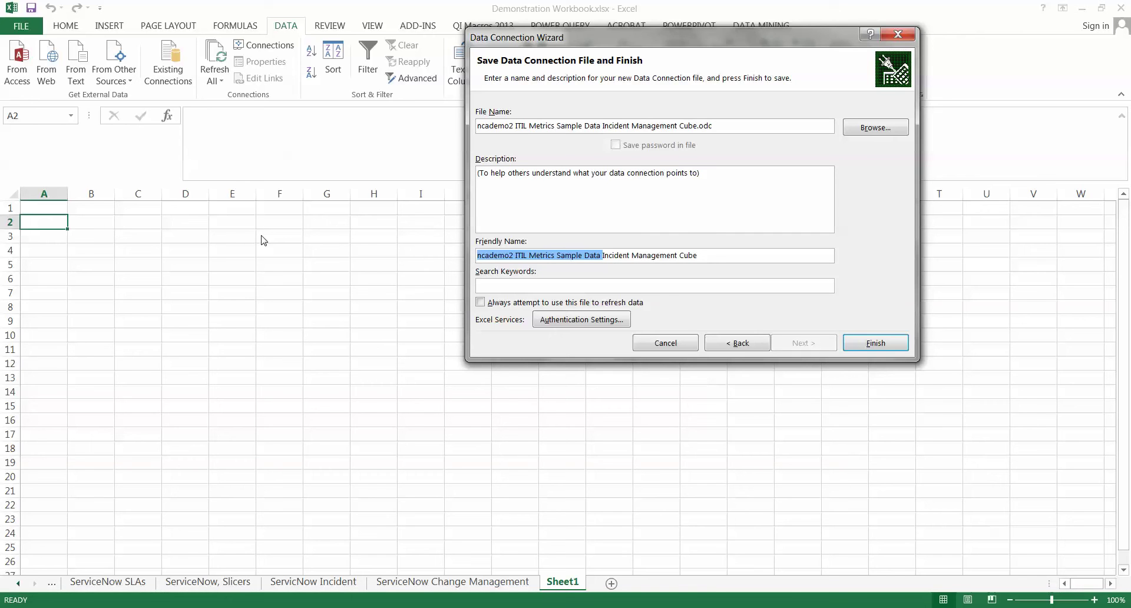
left_click(513, 257)
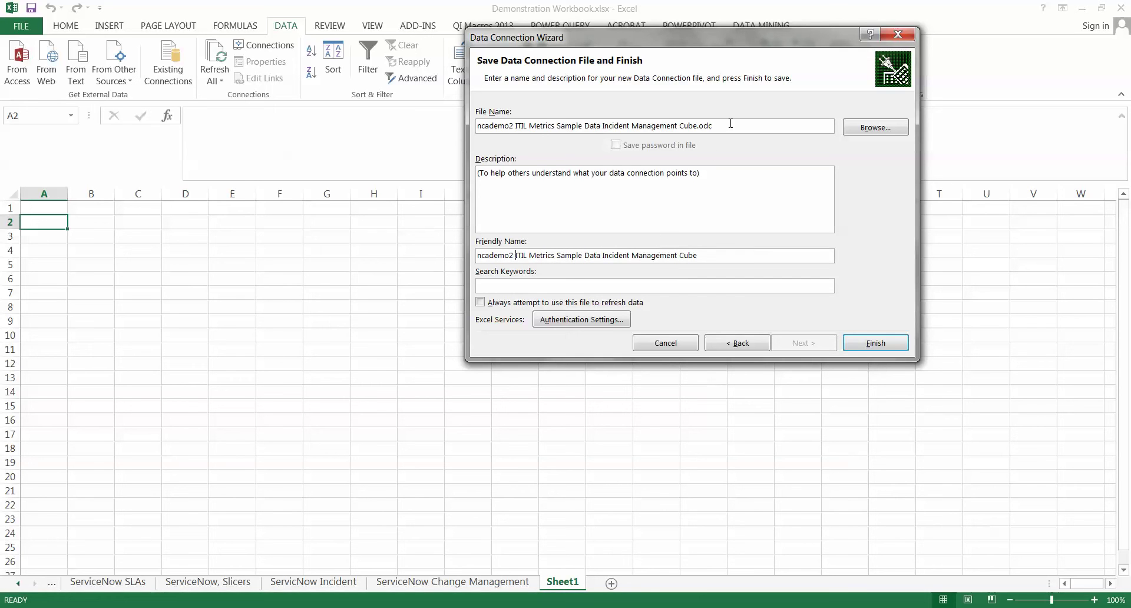
left_click_drag(721, 126, 463, 128)
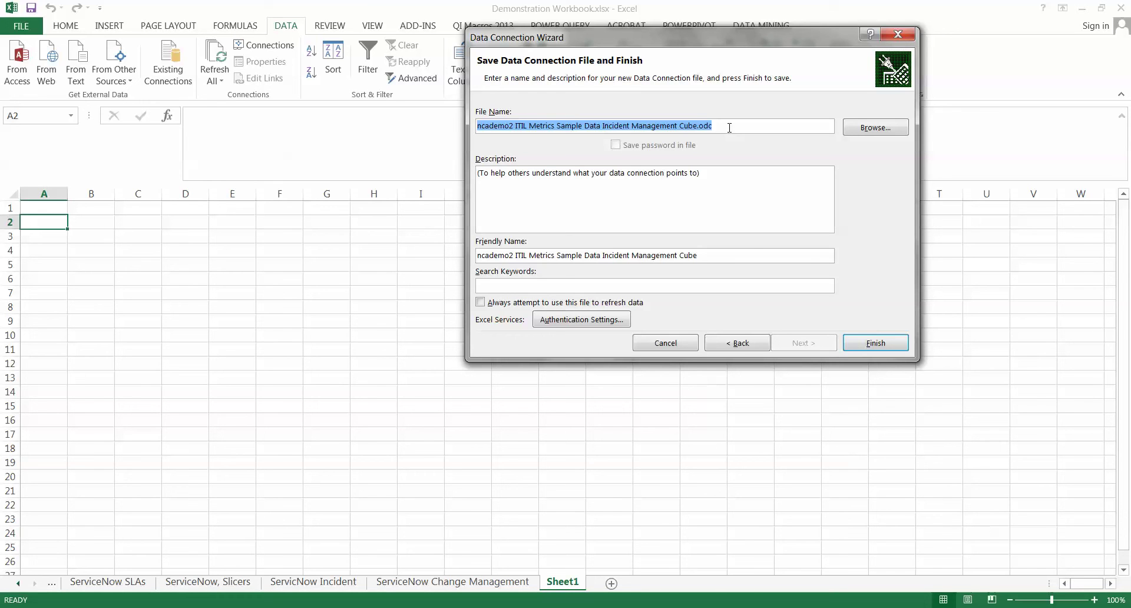
left_click(730, 127)
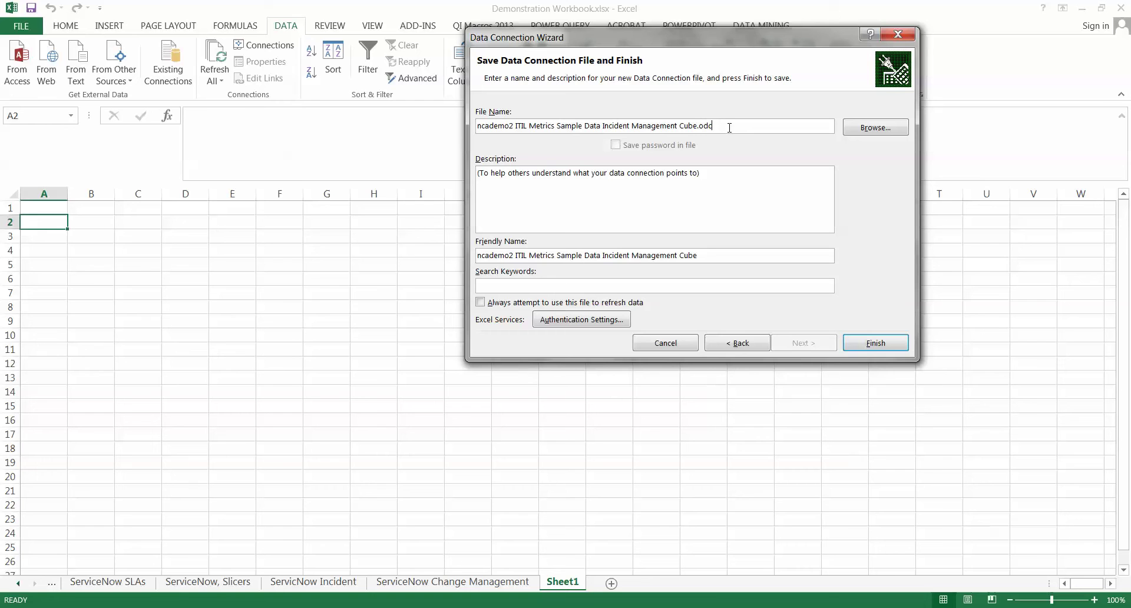
left_click(871, 346)
Replace the existing .odc, place a PivotTable at A2, and add Total Incidents (55,611)
left_click(534, 341)
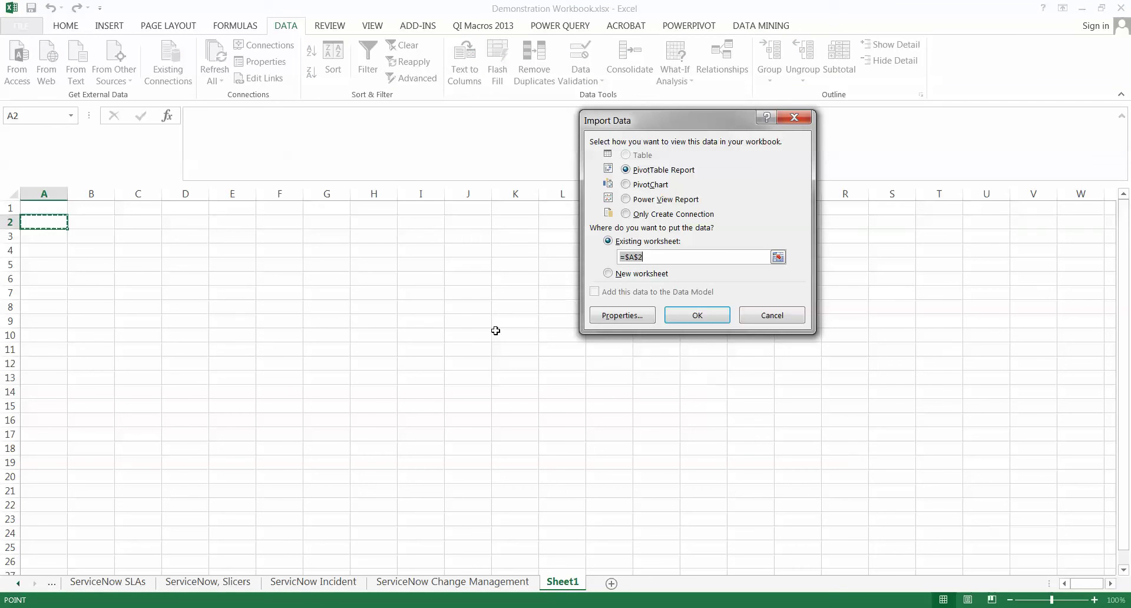
left_click(697, 316)
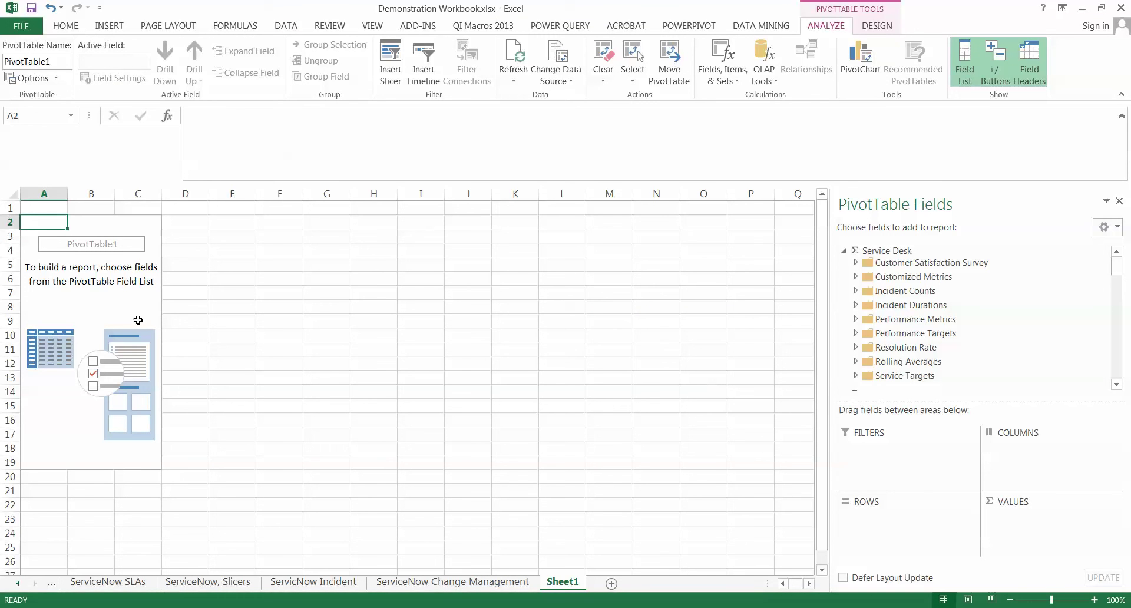
left_click(854, 292)
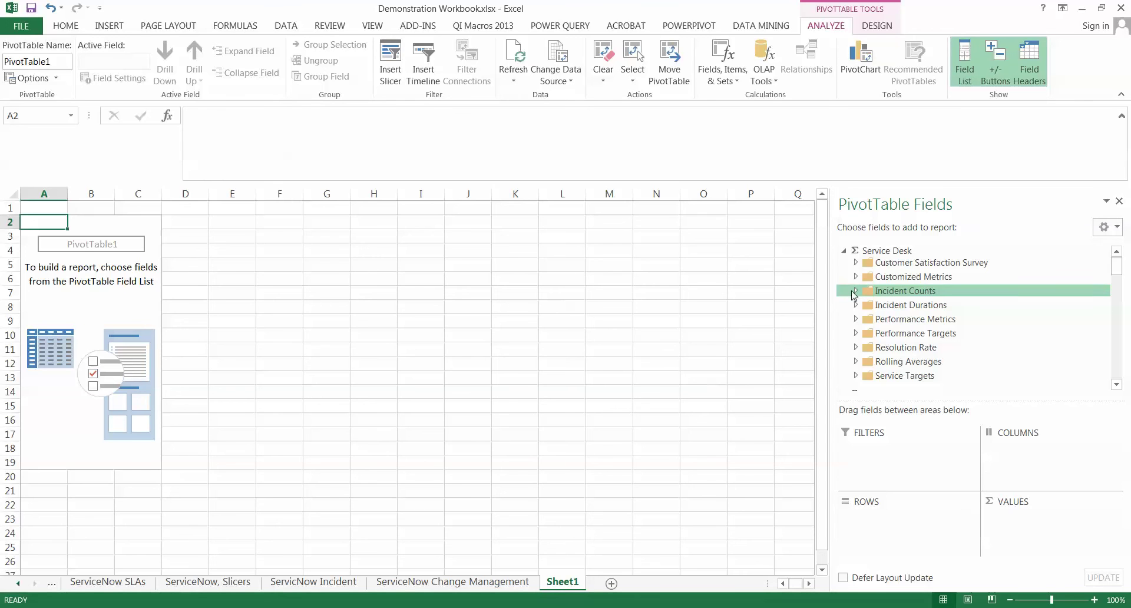
left_click(856, 292)
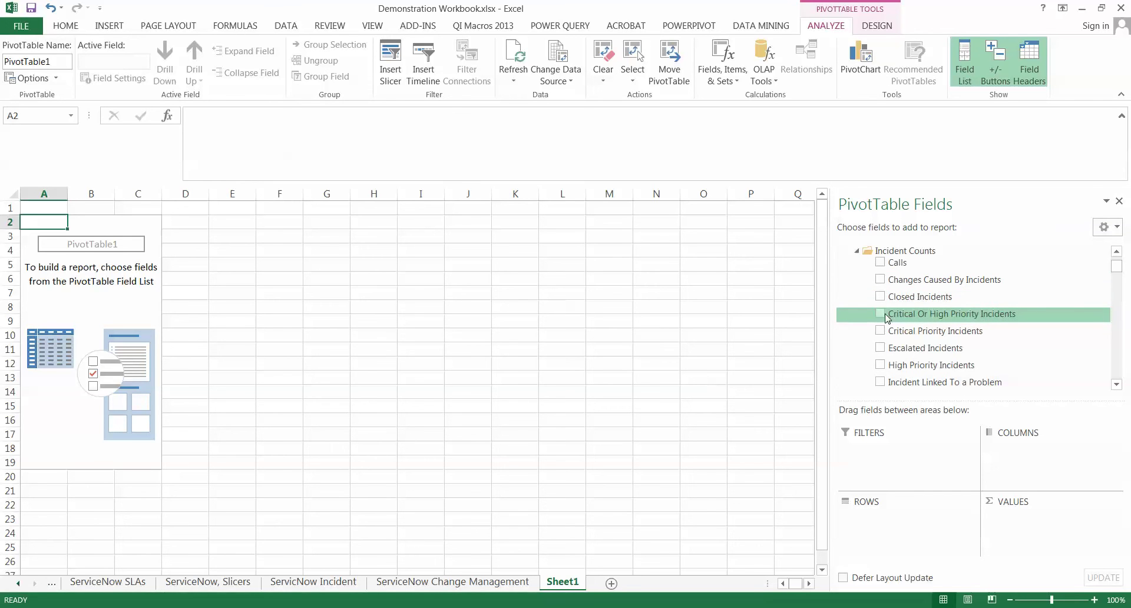
left_click_drag(1117, 268, 1119, 318)
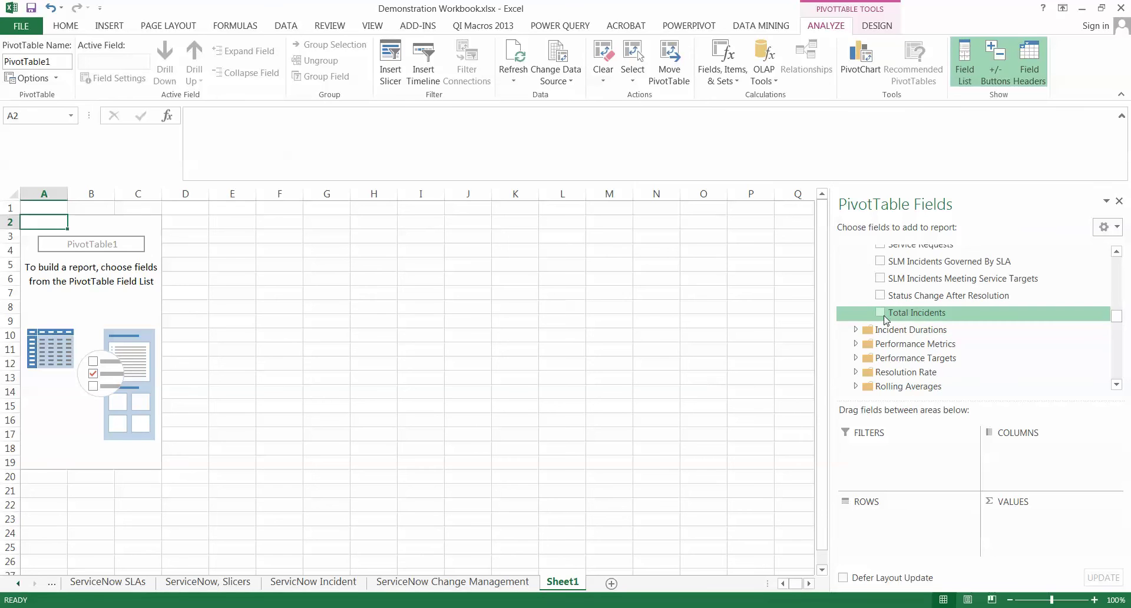
left_click(880, 313)
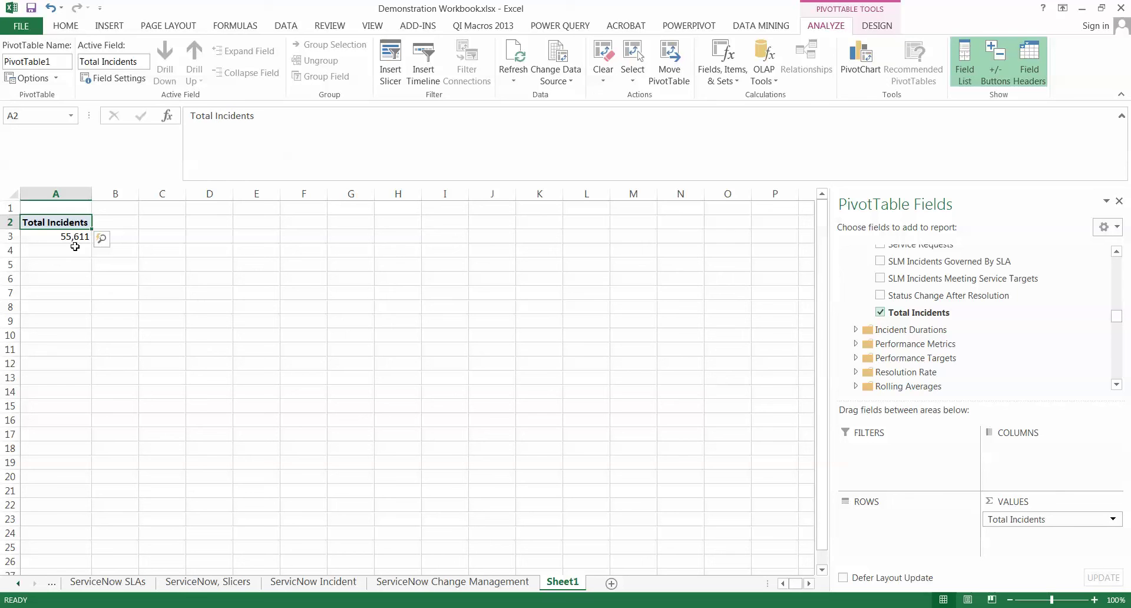
Add Submit Date.Month to the PivotTable rows, listing December 2010 through November 2011
left_click_drag(1117, 318, 1118, 362)
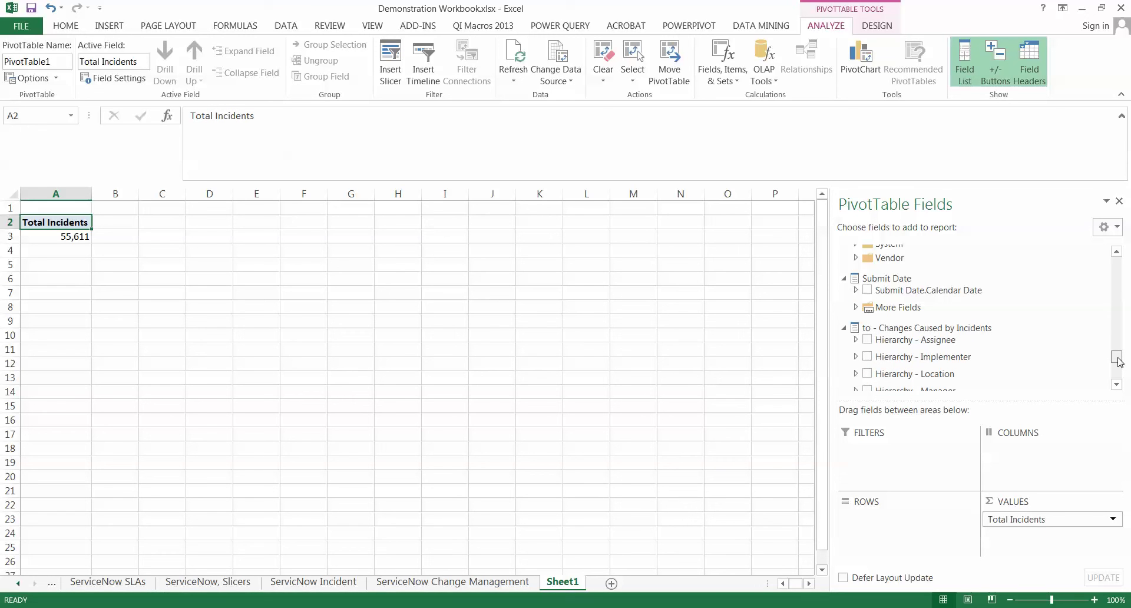
left_click(856, 308)
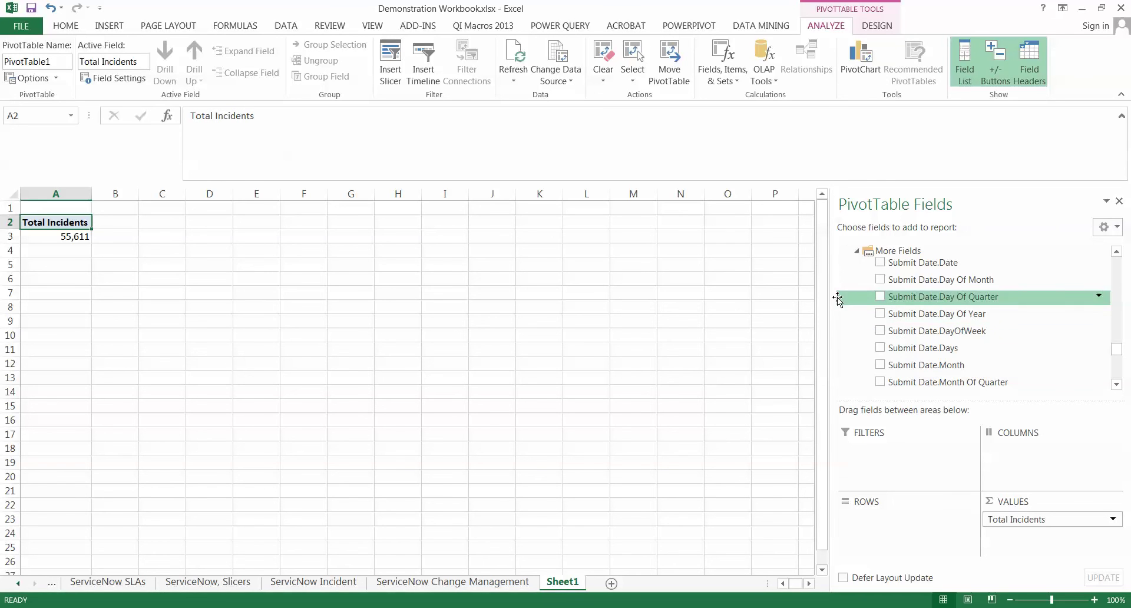
left_click(882, 365)
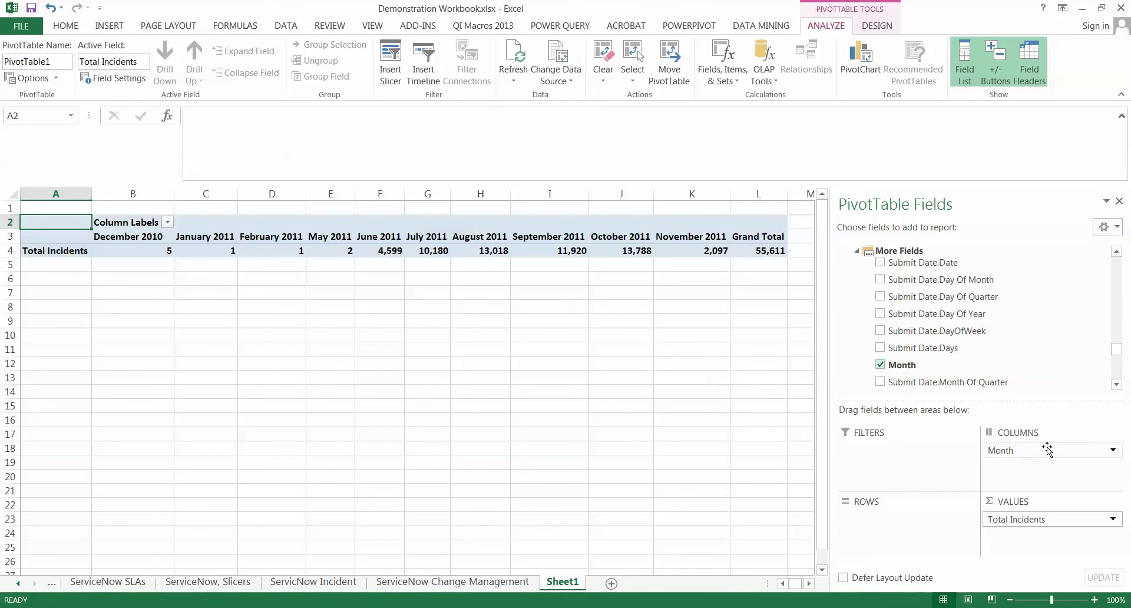
left_click_drag(1039, 455, 849, 517)
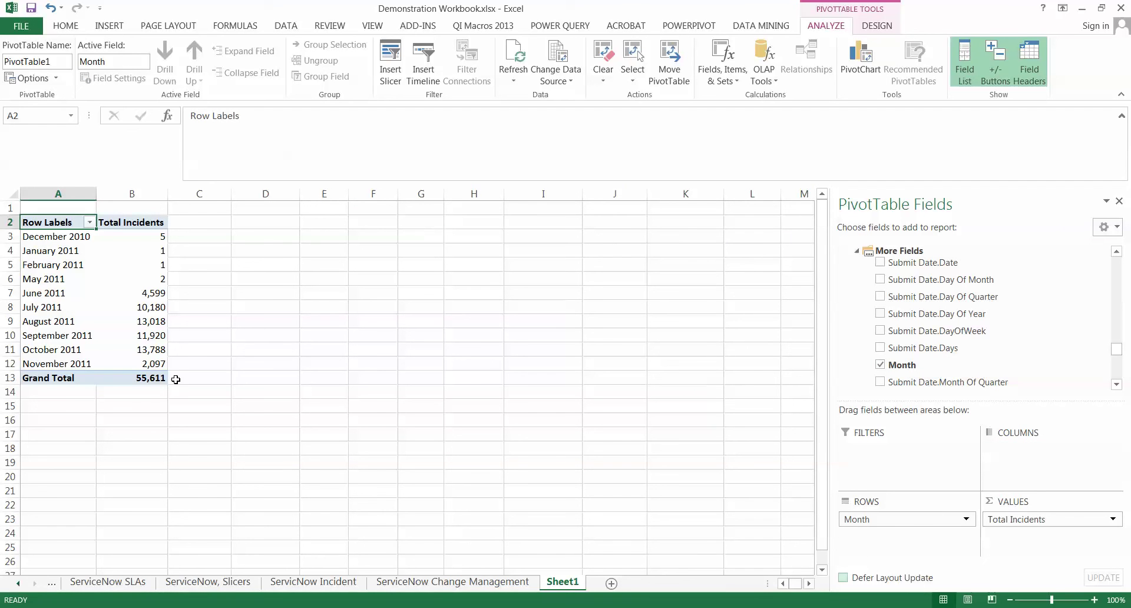
mouse_move(93, 285)
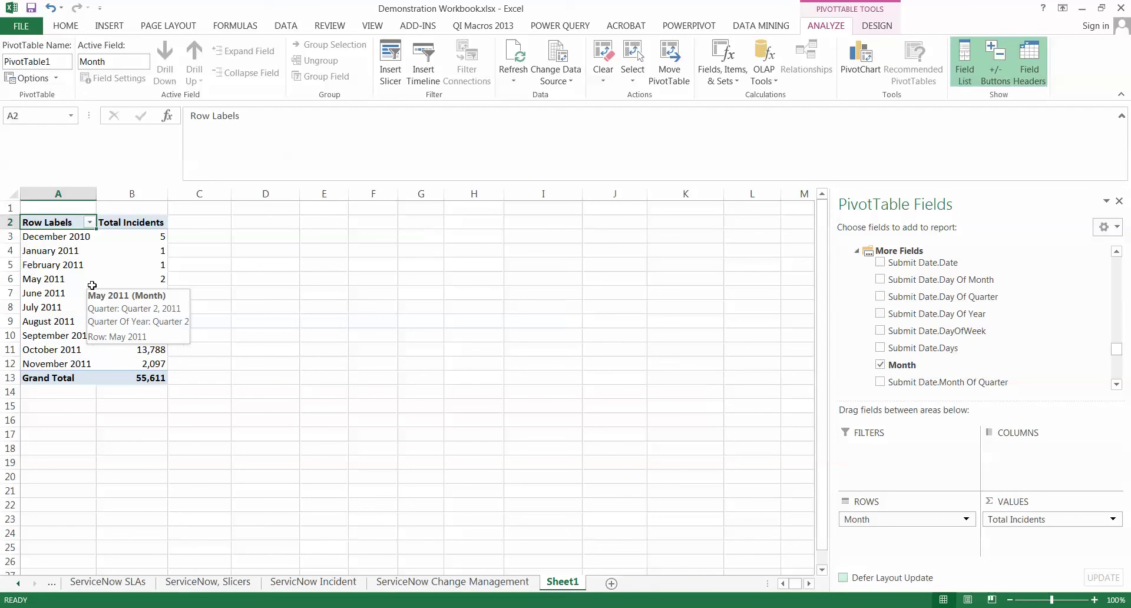
left_click(92, 282)
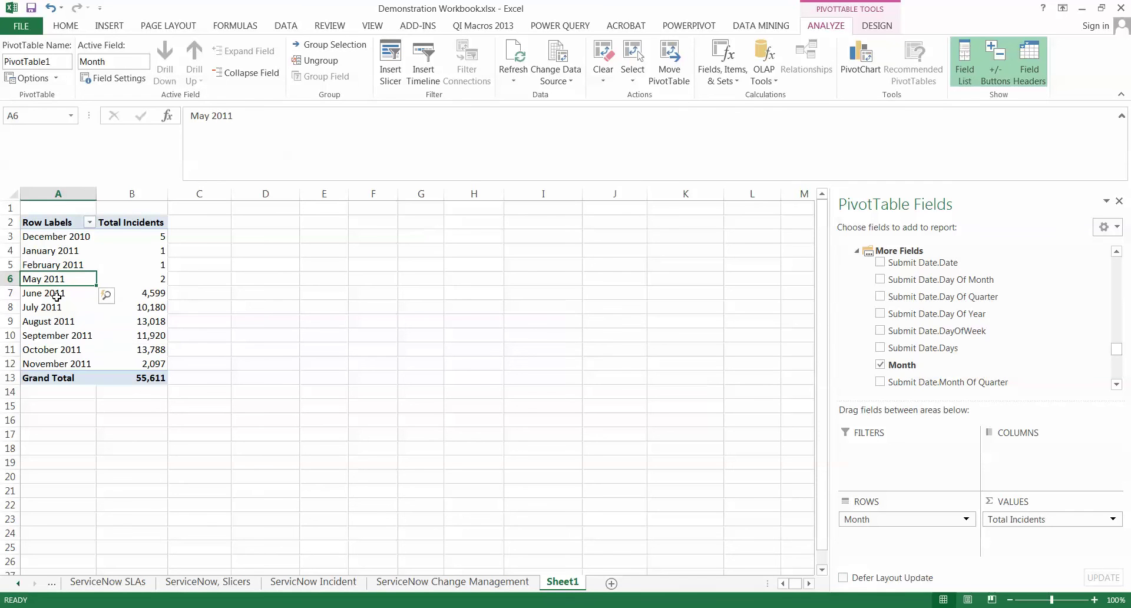
Insert a line PivotChart of Total Incidents by month from the PivotTable
mouse_move(57, 296)
key("ctrl+a")
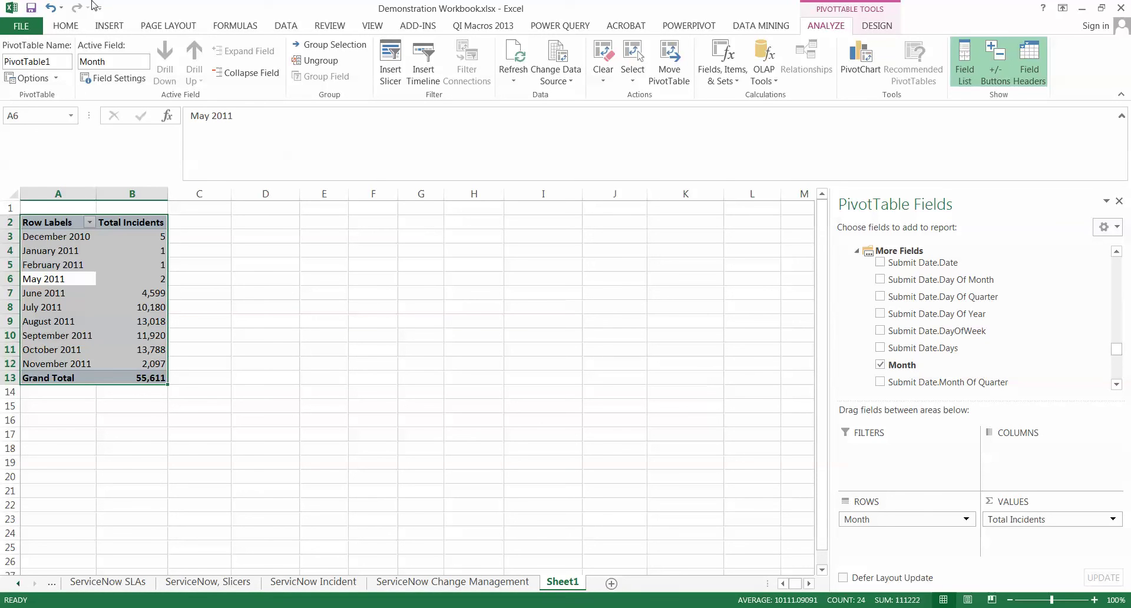
left_click(113, 28)
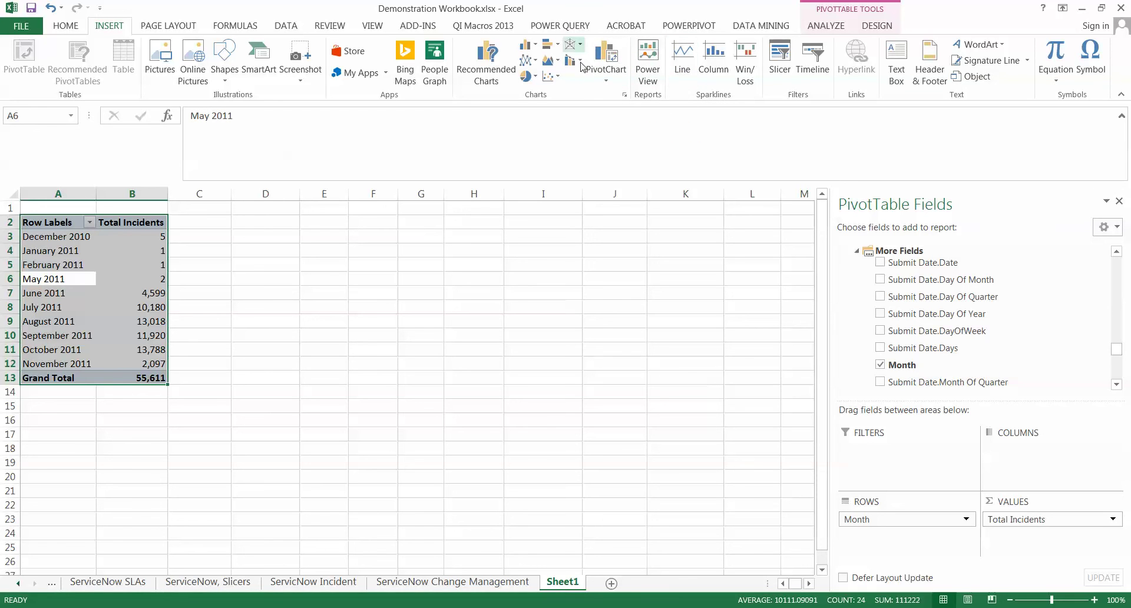
left_click(609, 80)
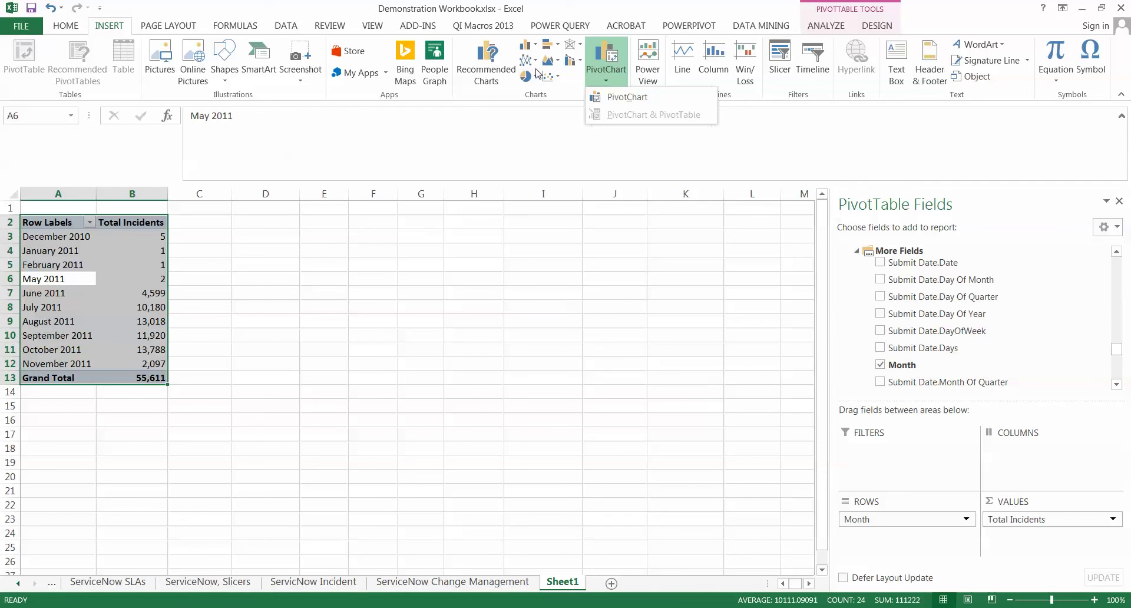
left_click(613, 96)
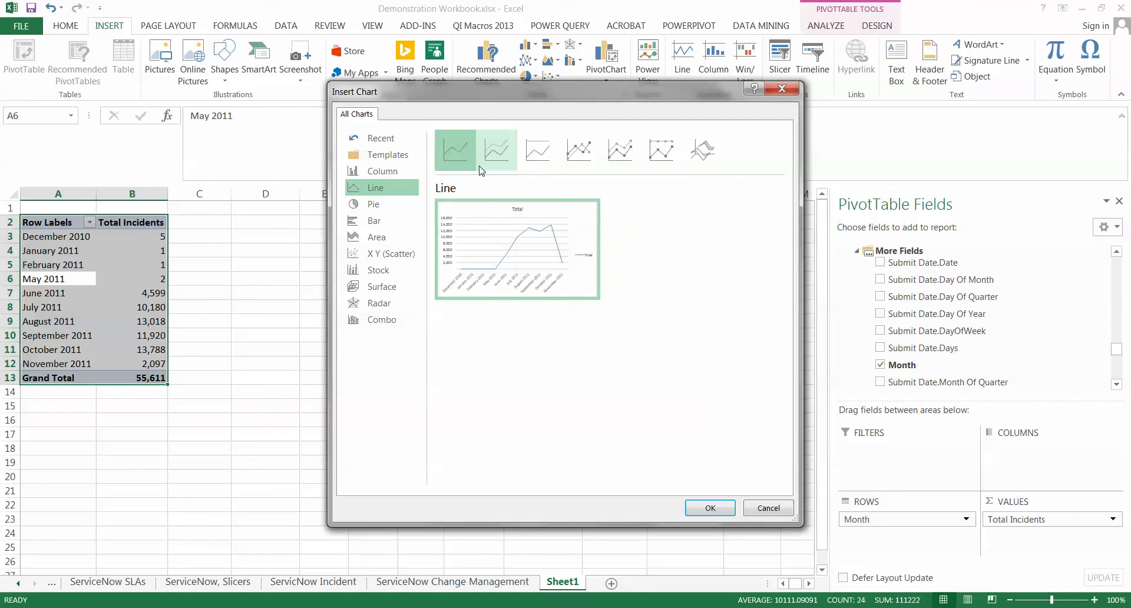
mouse_move(495, 226)
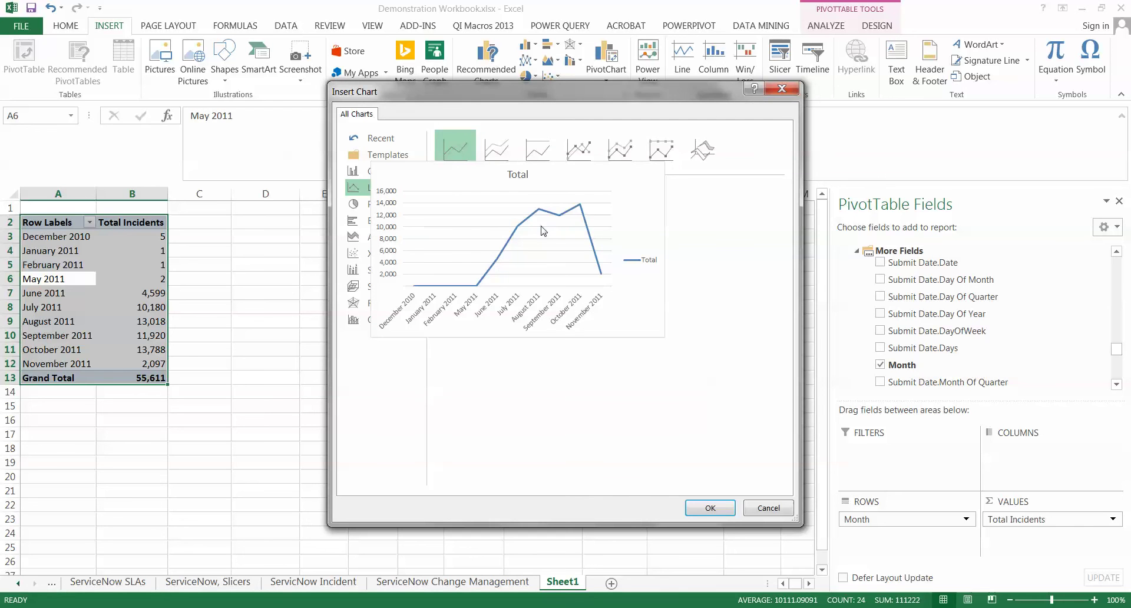
left_click(710, 508)
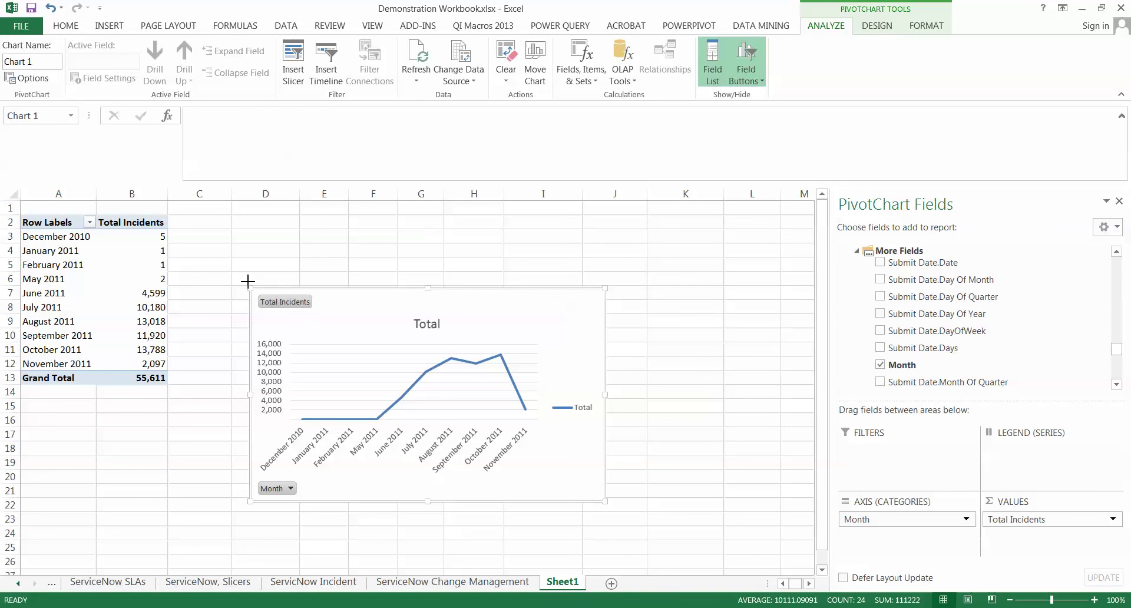
Enlarge the PivotChart and retitle it 'Incdients Total for 2011'
left_click_drag(250, 288, 204, 218)
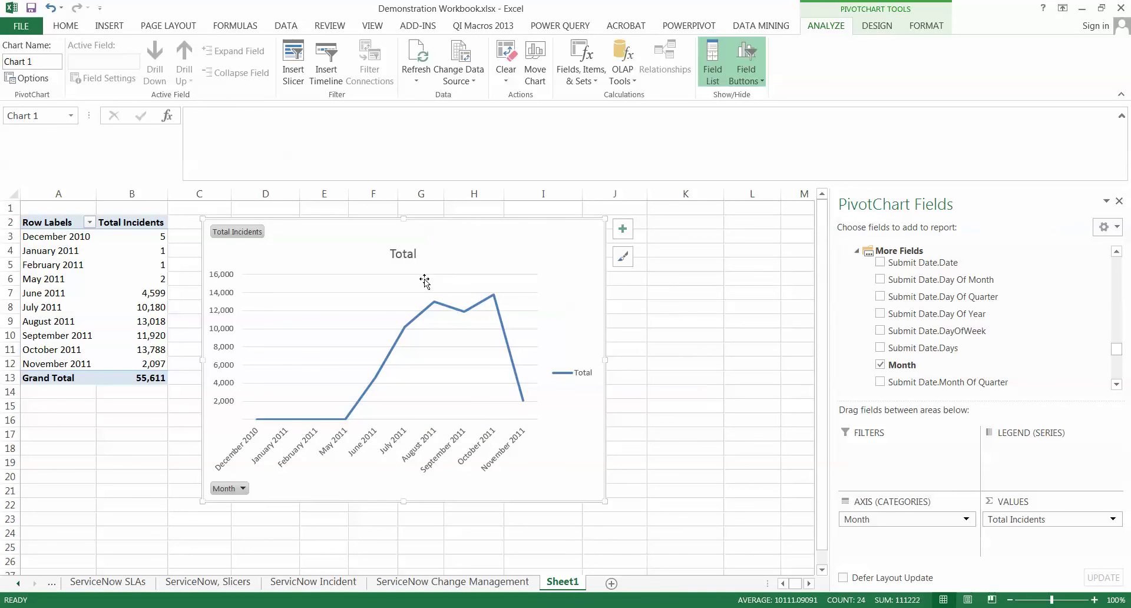
left_click(393, 252)
left_click(392, 252)
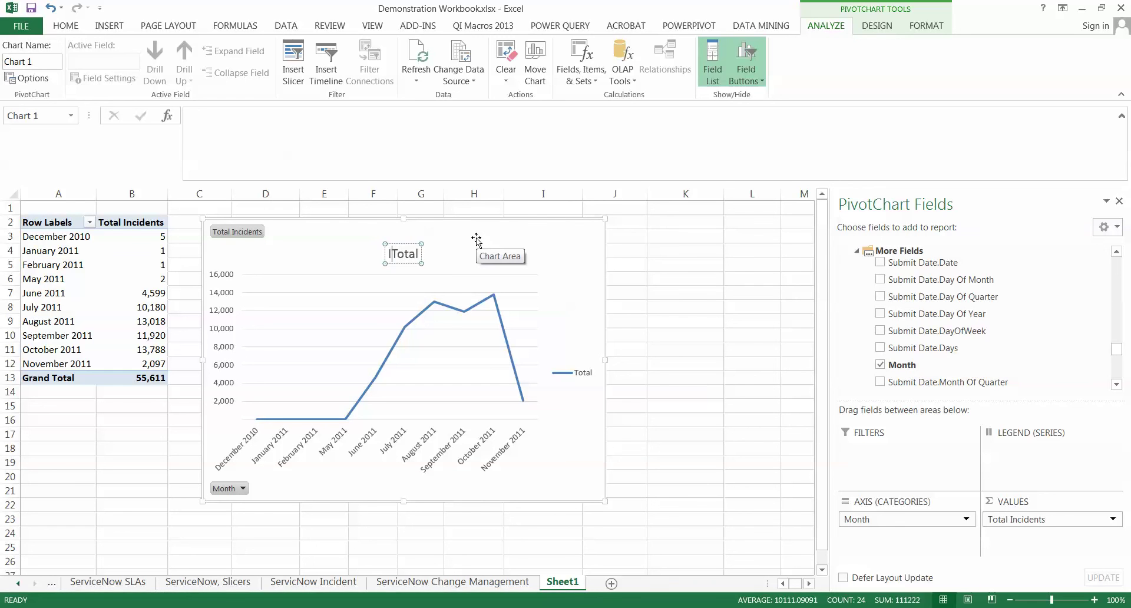
type("Inc")
type("dietns")
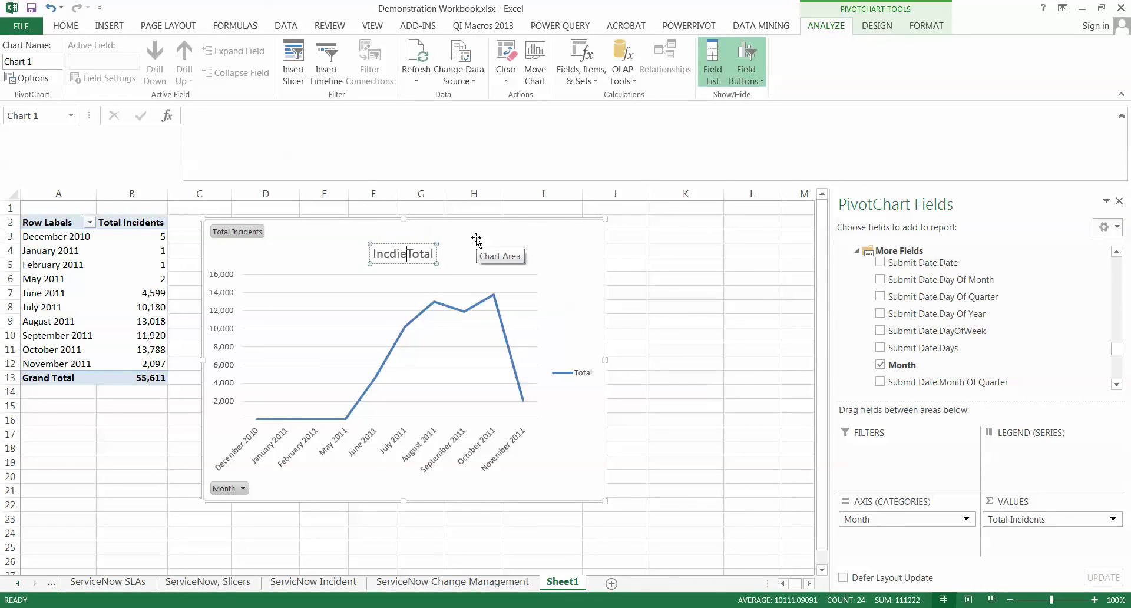
key("BackSpace")
key("BackSpace")
key("BackSpace")
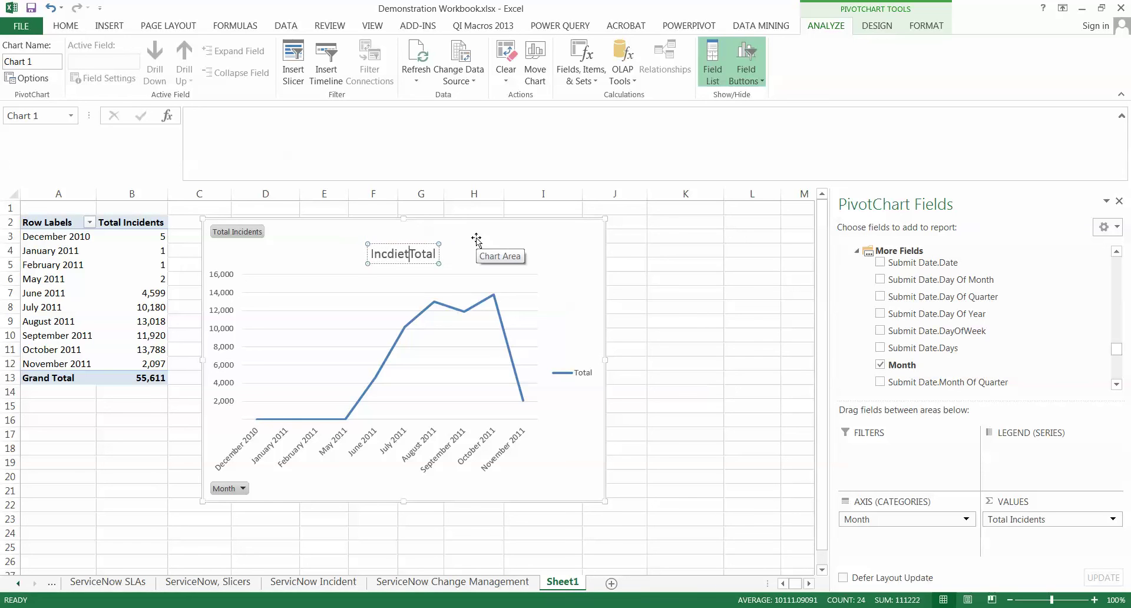
type("nts")
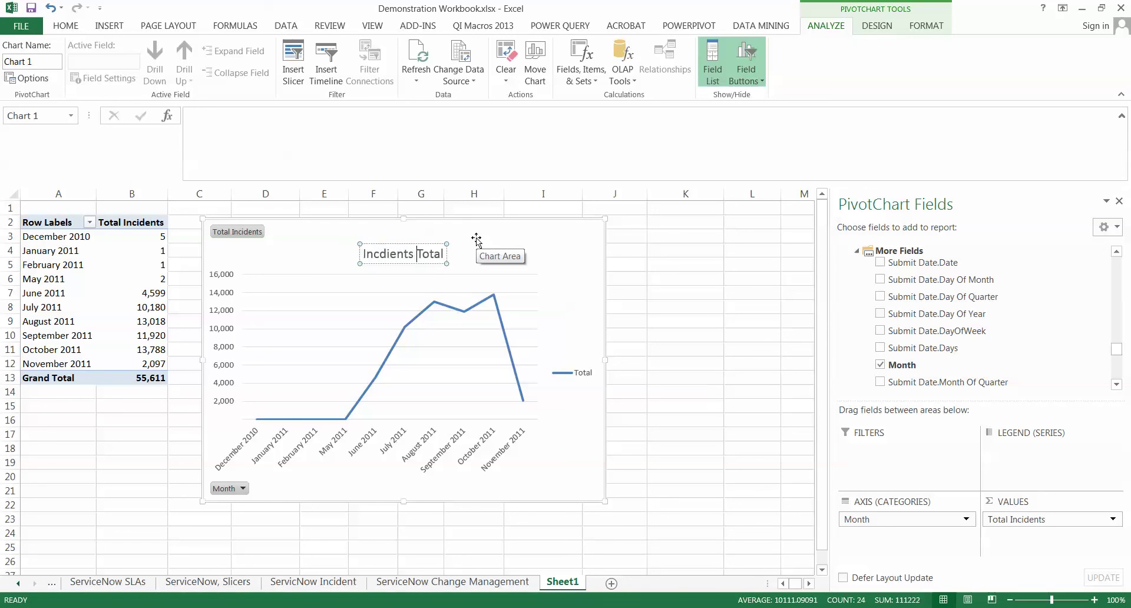
key("End")
type("for 2011")
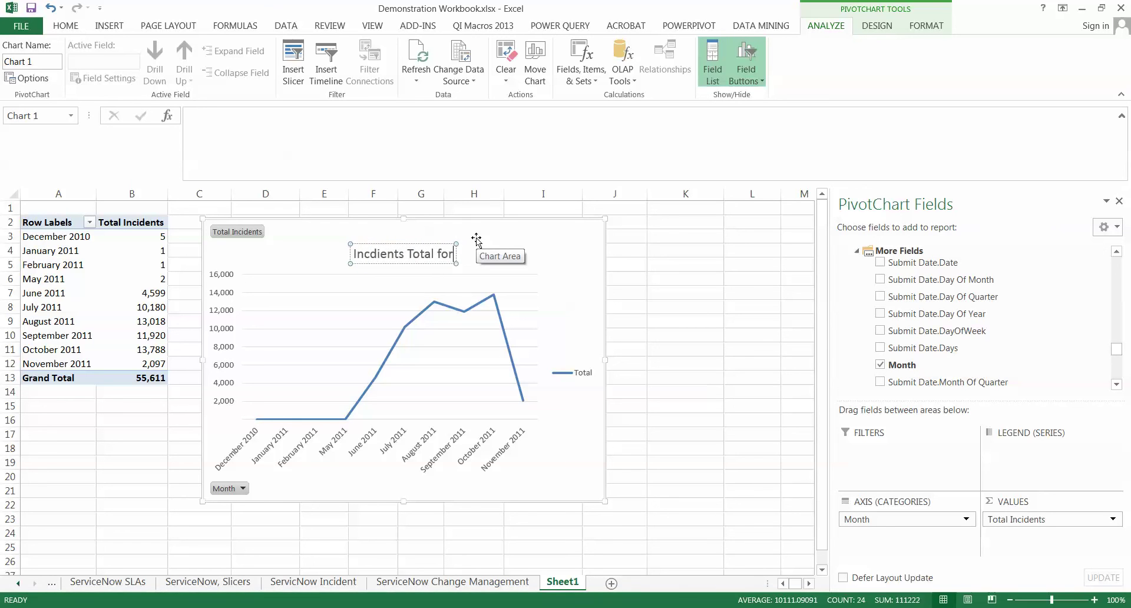
left_click(657, 380)
left_click(98, 284)
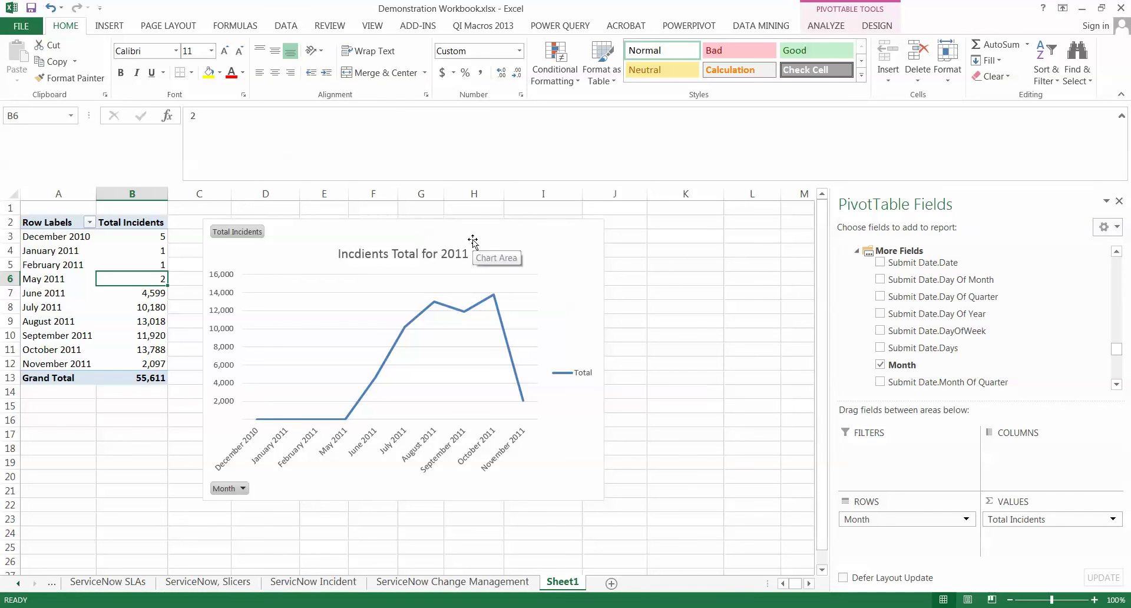
Delete the PivotChart and nest the Operational Category hierarchy under Month in the rows
left_click_drag(488, 239, 720, 251)
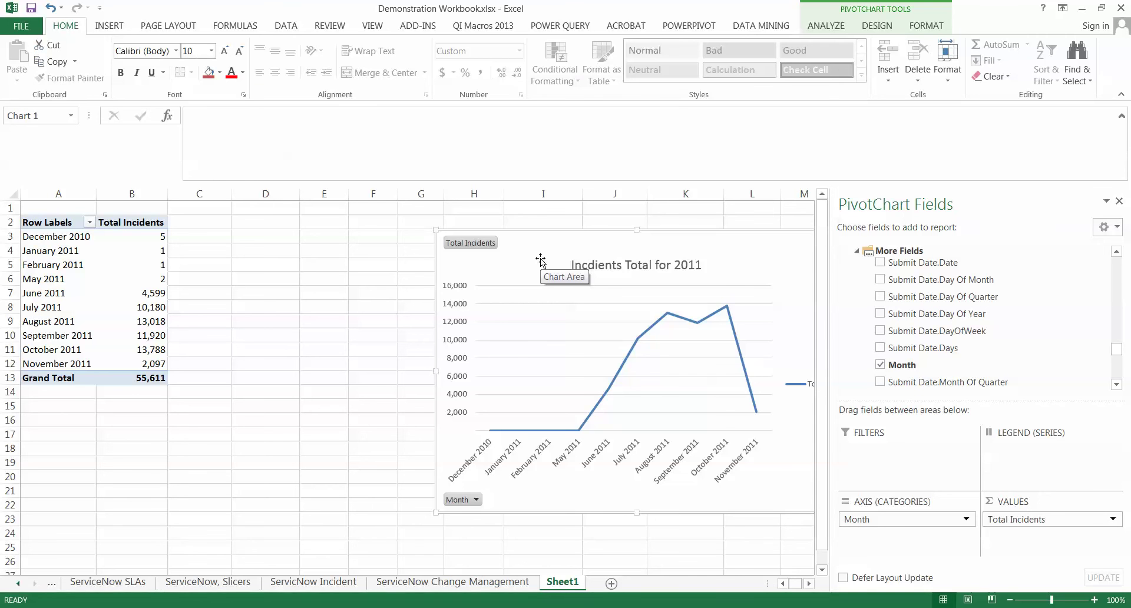
key("Delete")
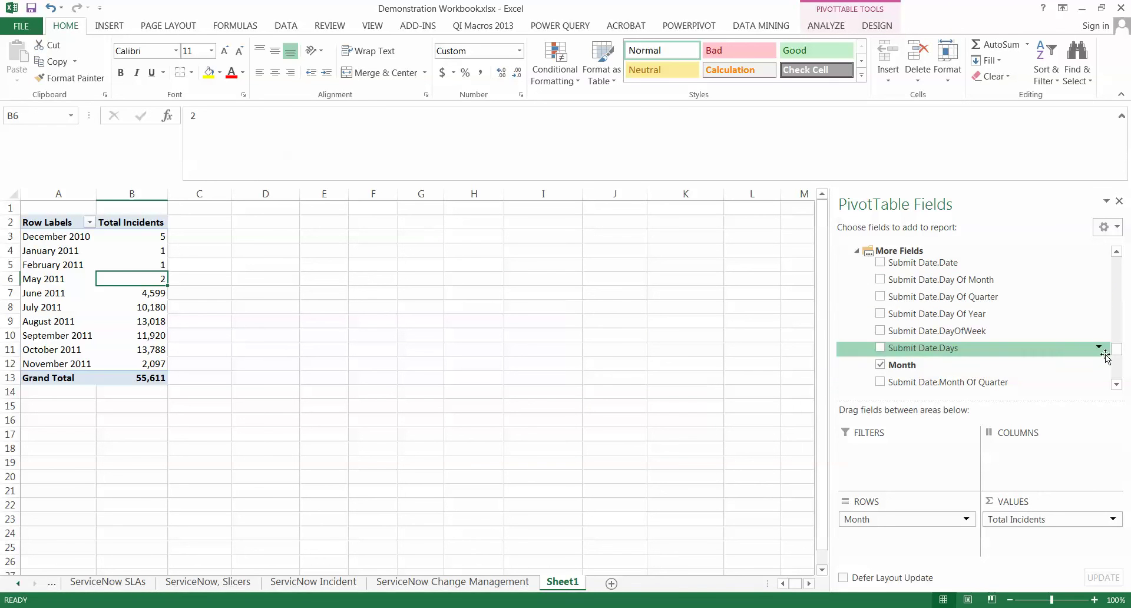
left_click_drag(1115, 350, 1116, 327)
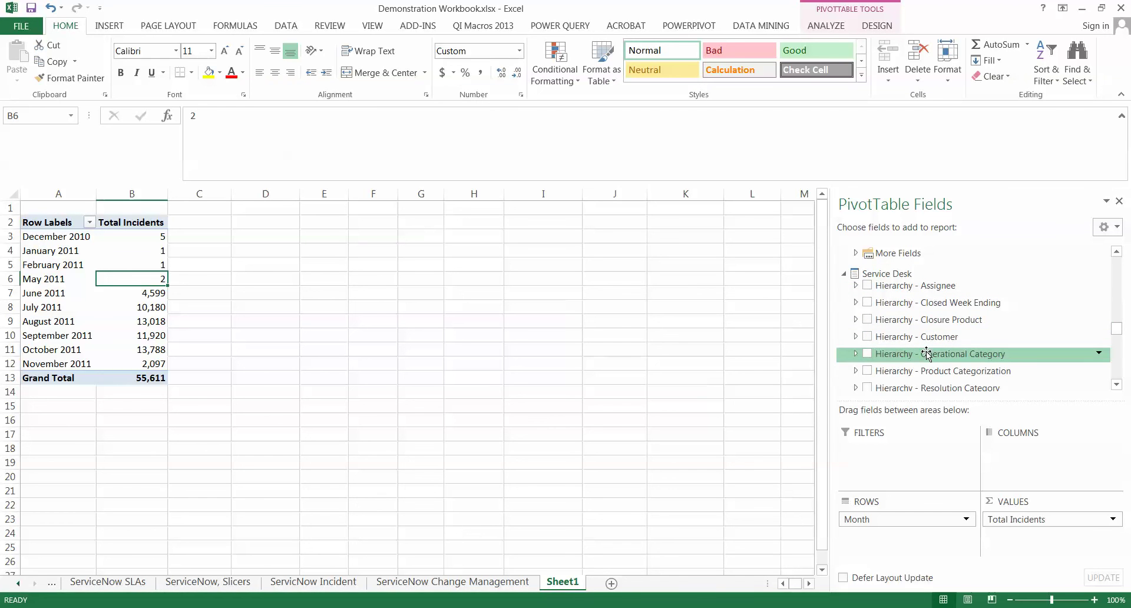
left_click_drag(926, 352, 906, 539)
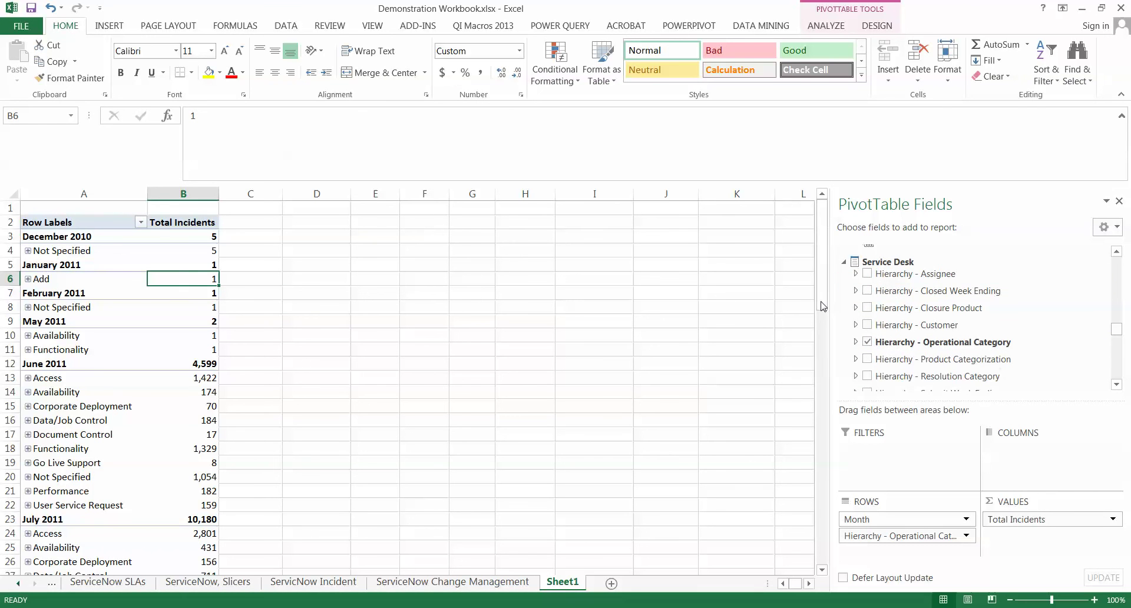
Drill June 2011's Access > Modification > Not Specified down to individual incidents
left_click(28, 378)
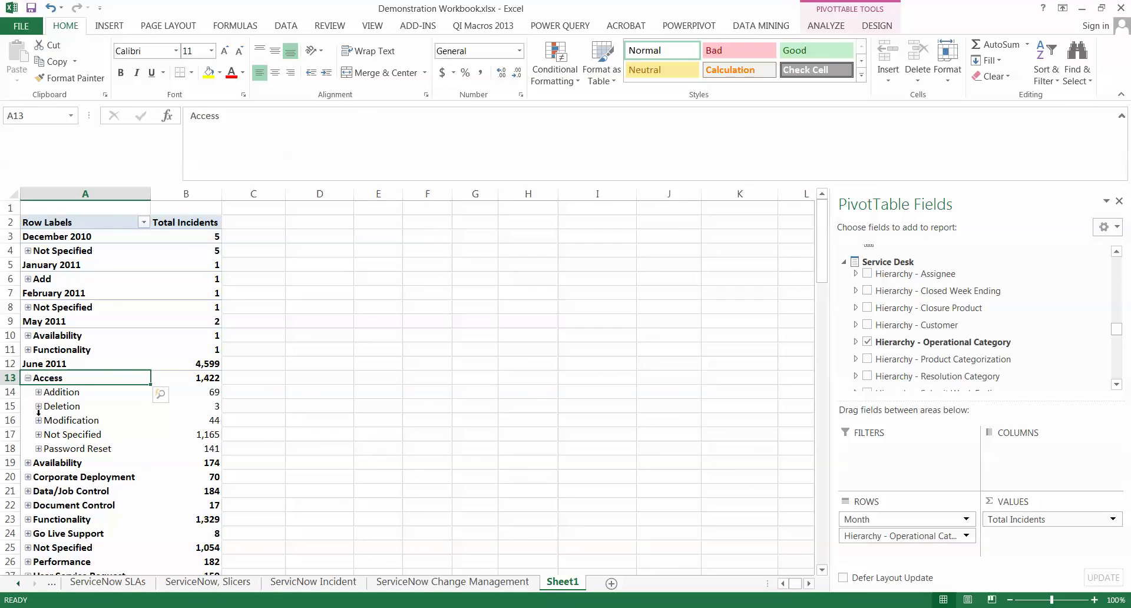
left_click(39, 420)
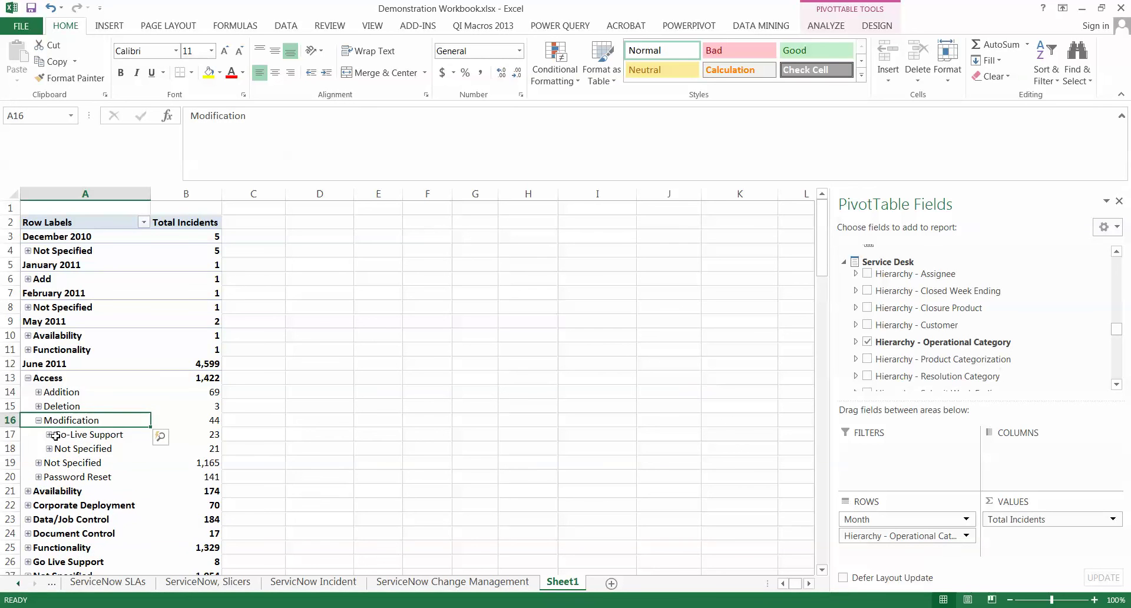
left_click(49, 449)
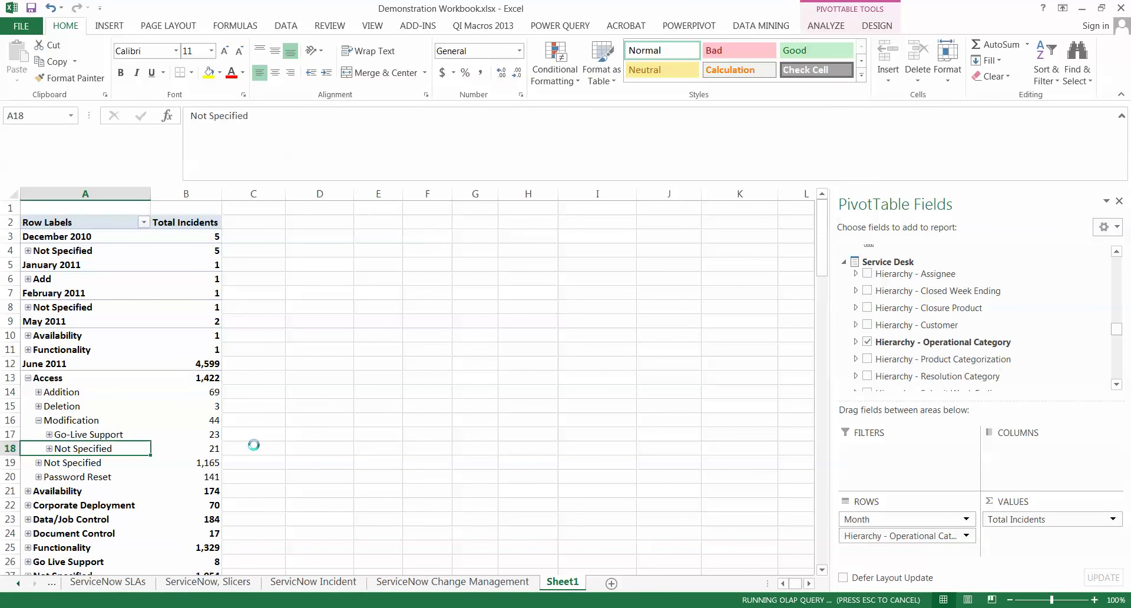
left_click(103, 492)
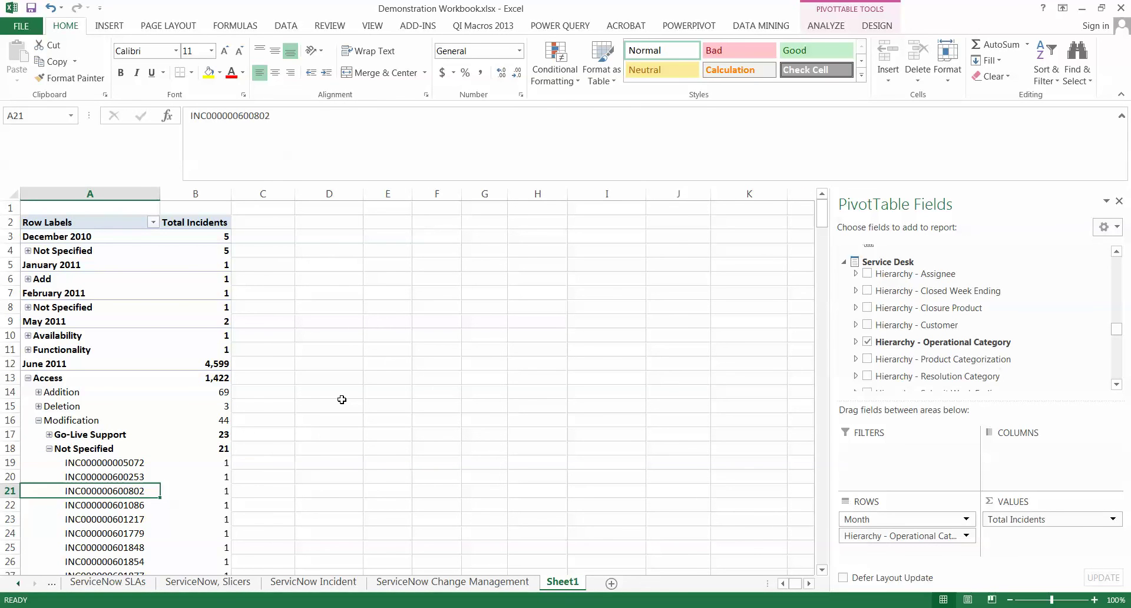
mouse_move(174, 293)
left_click(1019, 606)
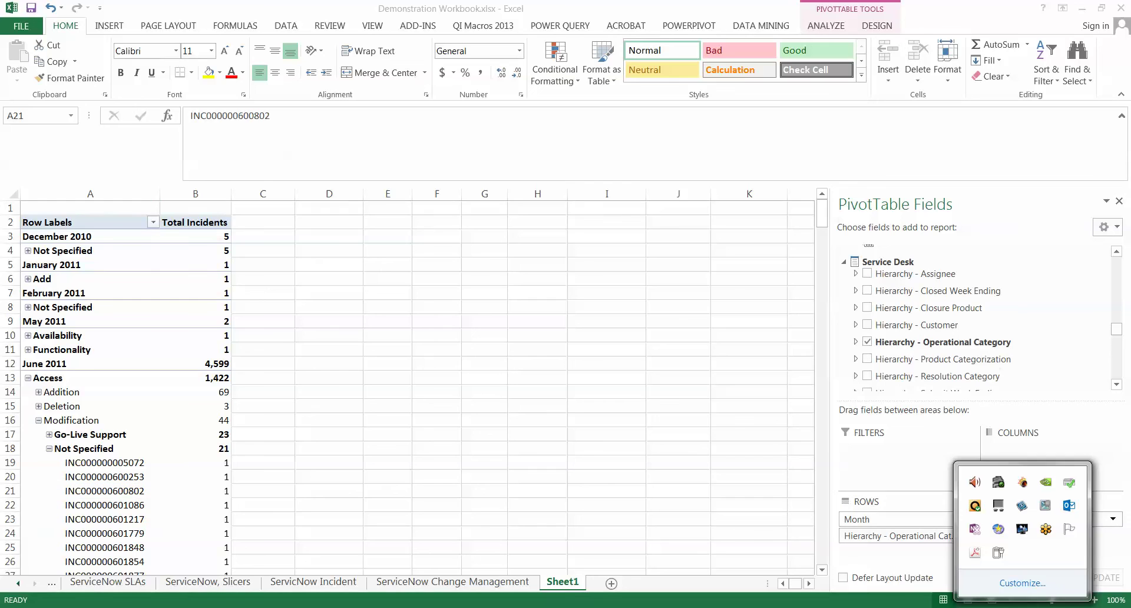